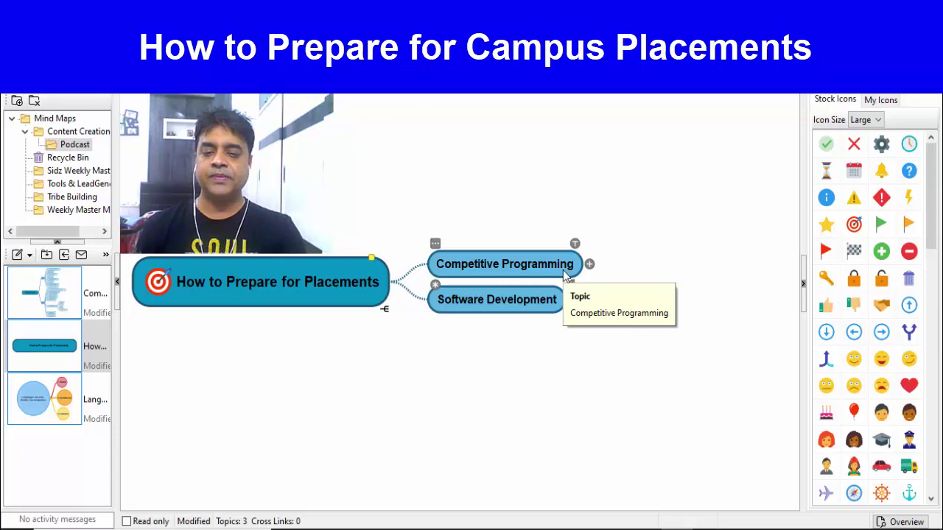
Add C++ and Java as subtopics of Competitive Programming
key(Insert)
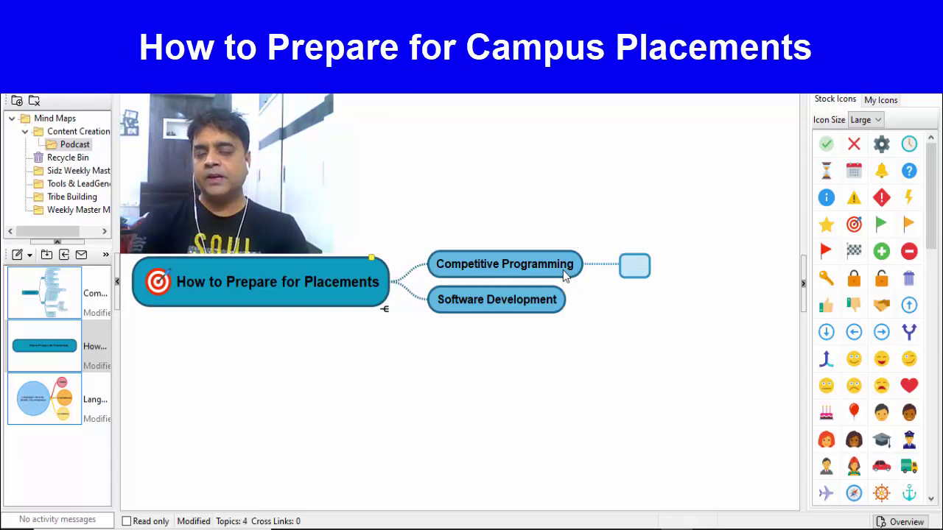
text(C++)
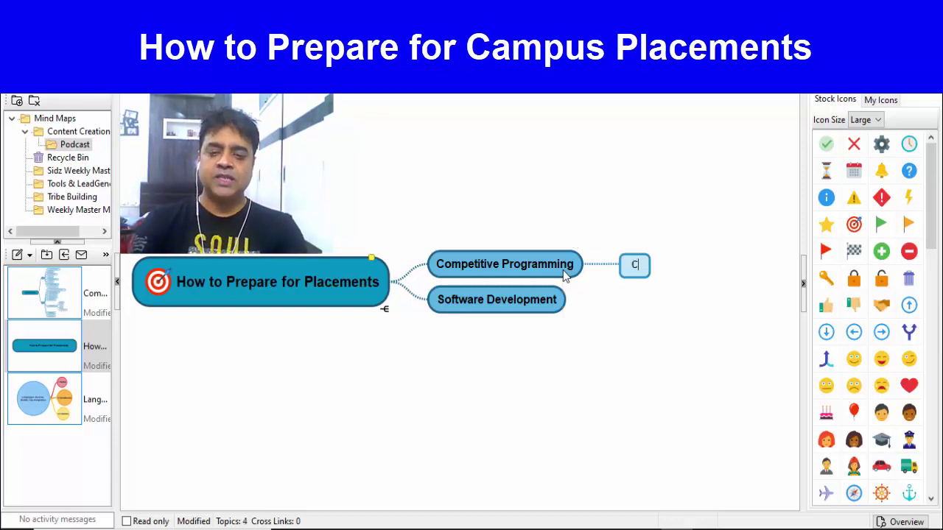
key(Return)
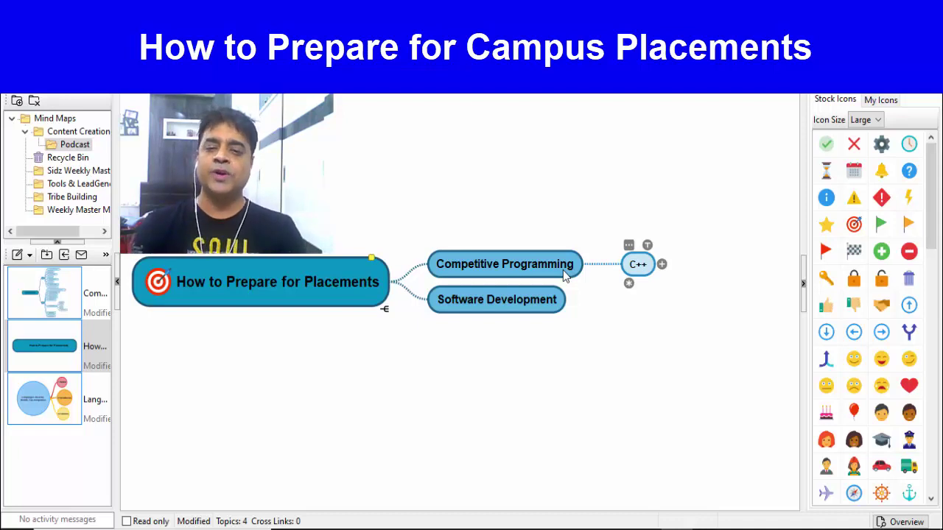
key(Return)
text(Java)
key(Return)
Add Python as a third subtopic under Competitive Programming
click(566, 276)
key(Tab)
text(Python)
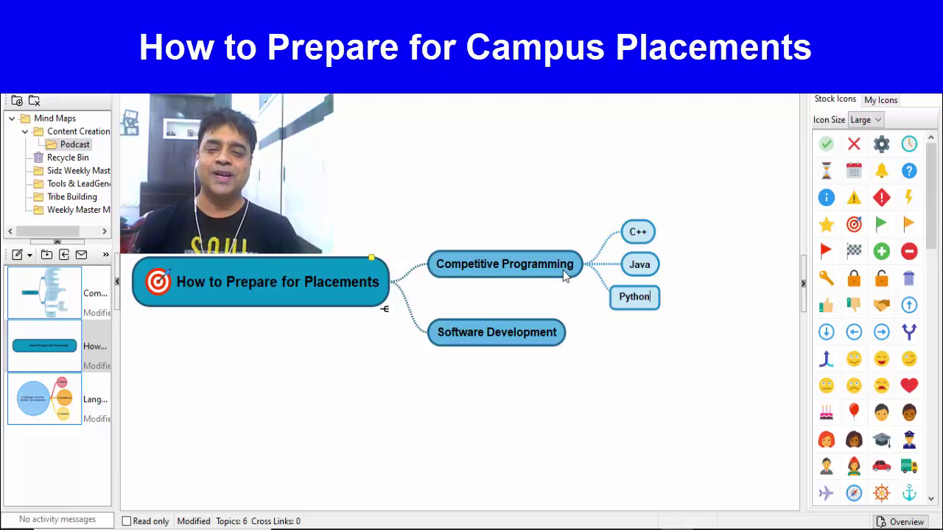
key(BackSpace)
key(BackSpace)
key(BackSpace)
key(BackSpace)
key(BackSpace)
key(BackSpace)
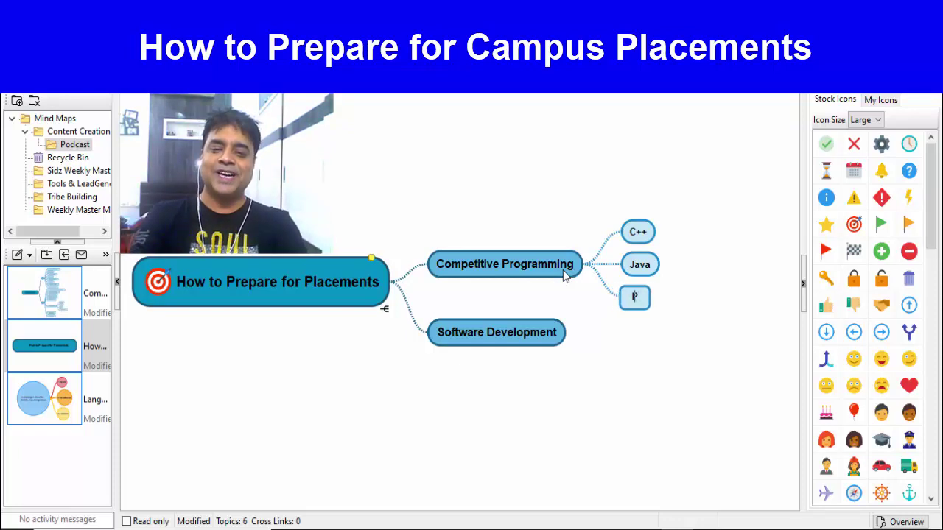
text(Python)
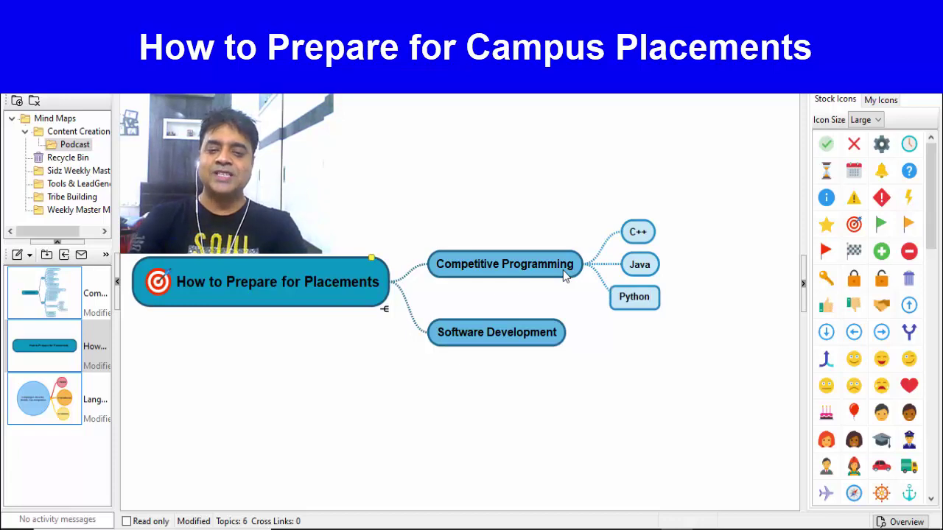
key(Return)
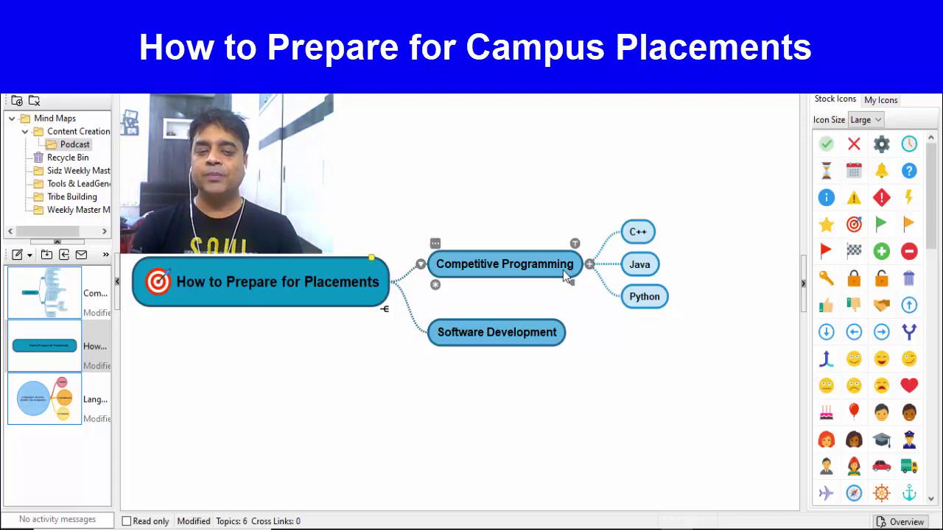
Add a C Programming topic below Python
key(Return)
text(C)
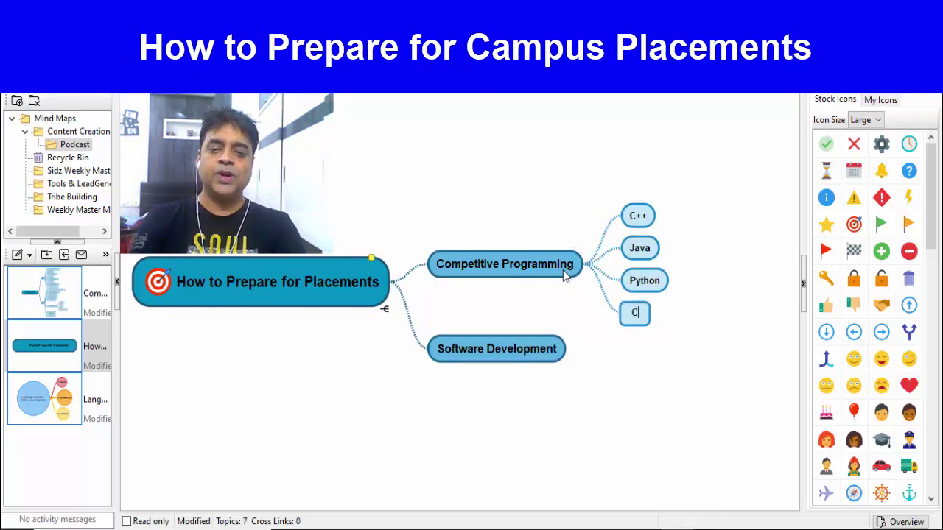
text( Programming)
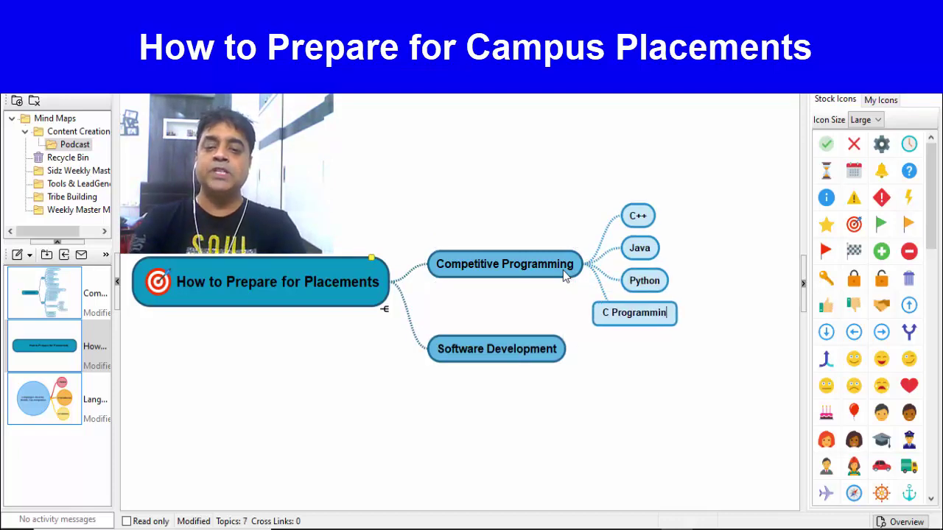
key(Return)
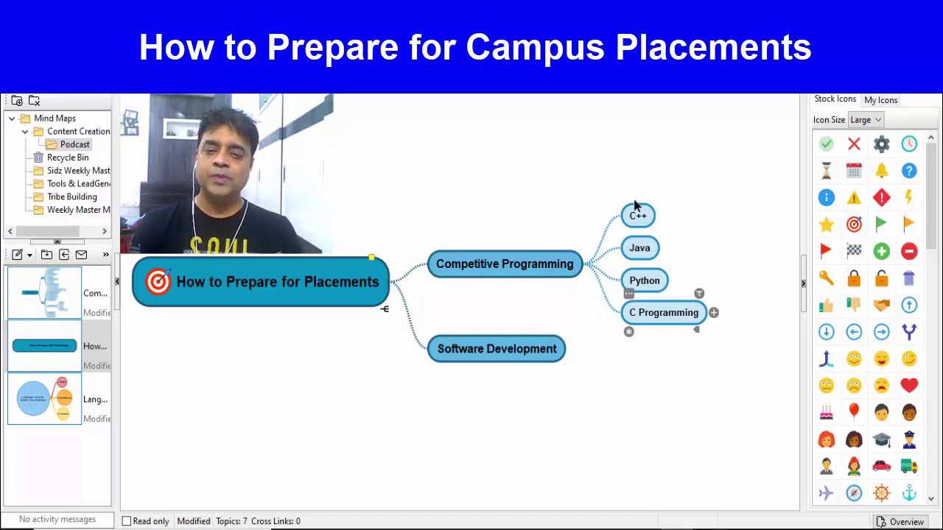
Move C++, Java and Python beneath C Programming and nudge the central topic left
drag(638, 215, 694, 307)
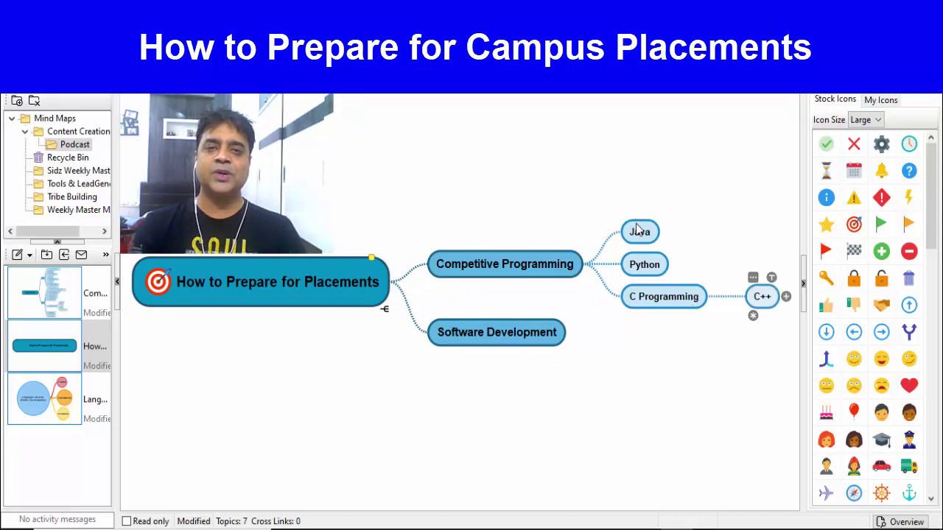
drag(637, 224, 679, 297)
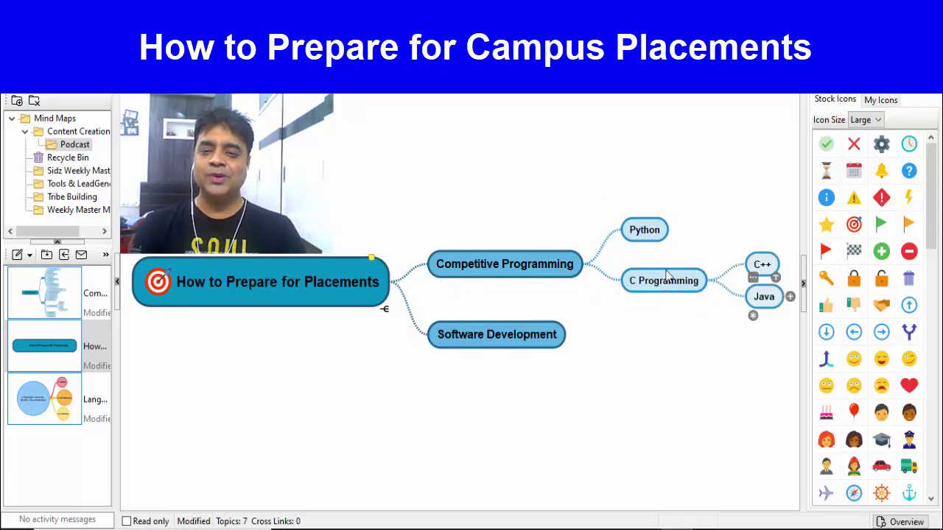
drag(651, 234, 681, 293)
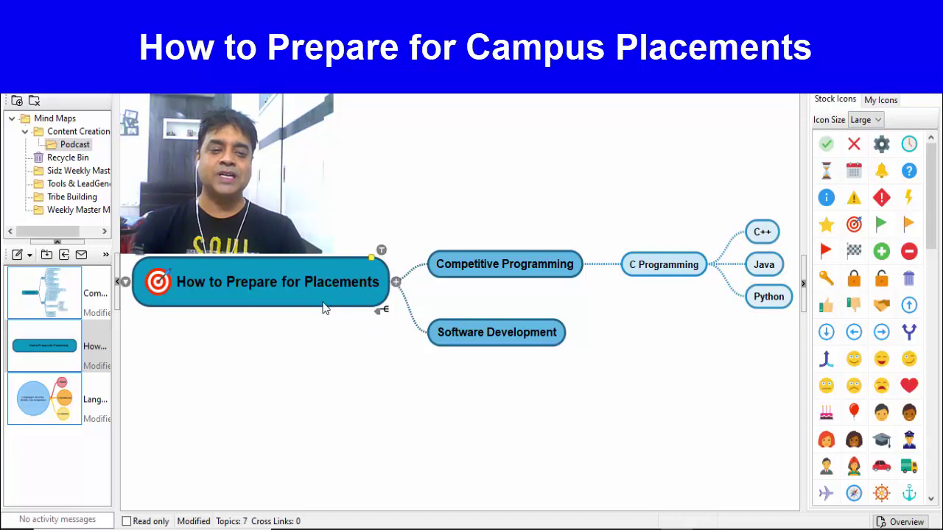
drag(327, 305, 316, 309)
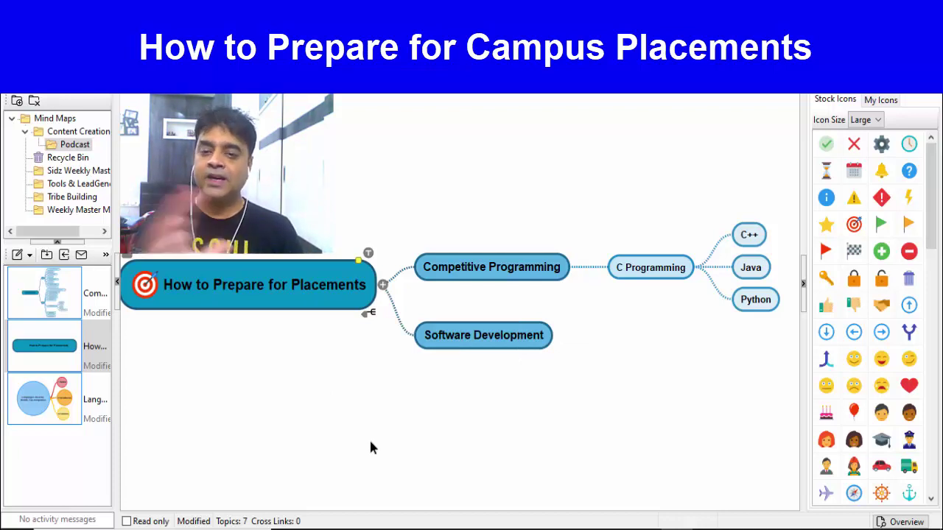
Add a DSA child topic to Competitive Programming, next to C Programming
click(484, 269)
key(Insert)
text(DSA)
key(Return)
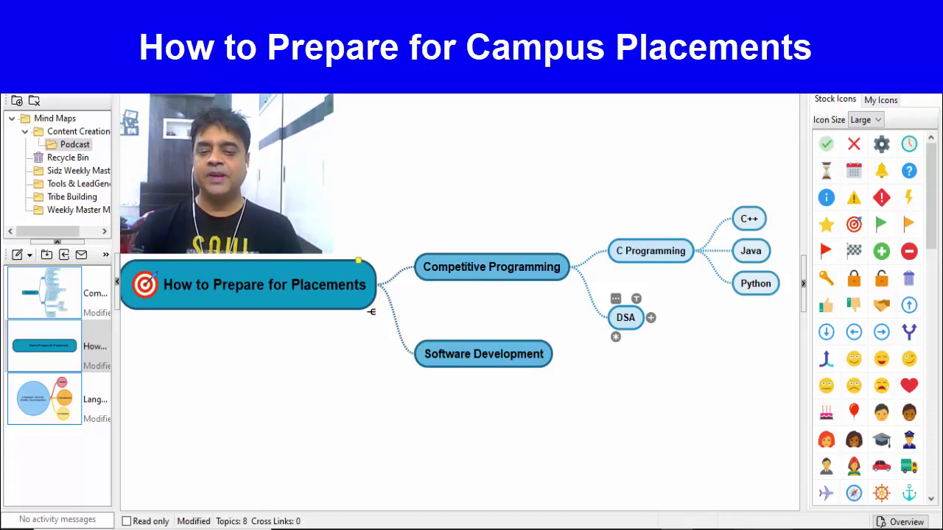
mouse_move(707, 529)
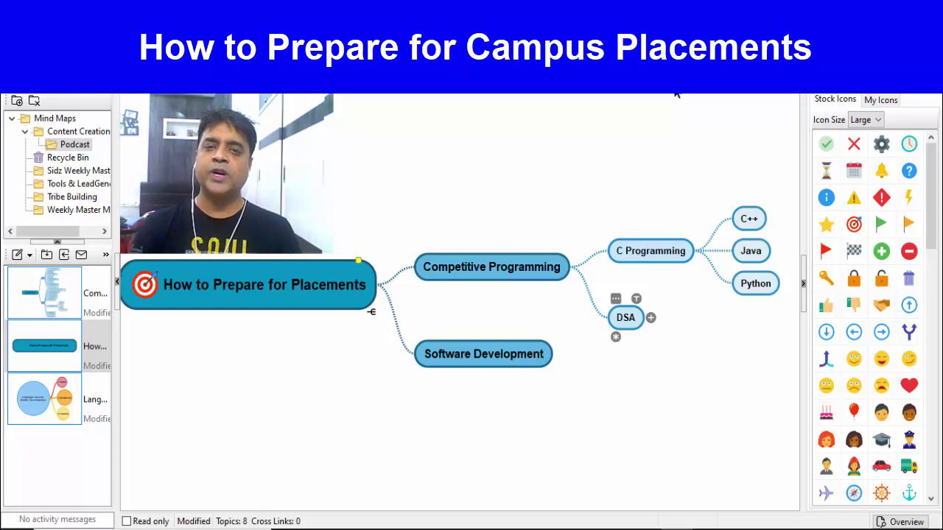
Add a Resources topic below DSA with Hackerrank as its first child
key(Tab)
text(Resources)
key(Return)
key(Tab)
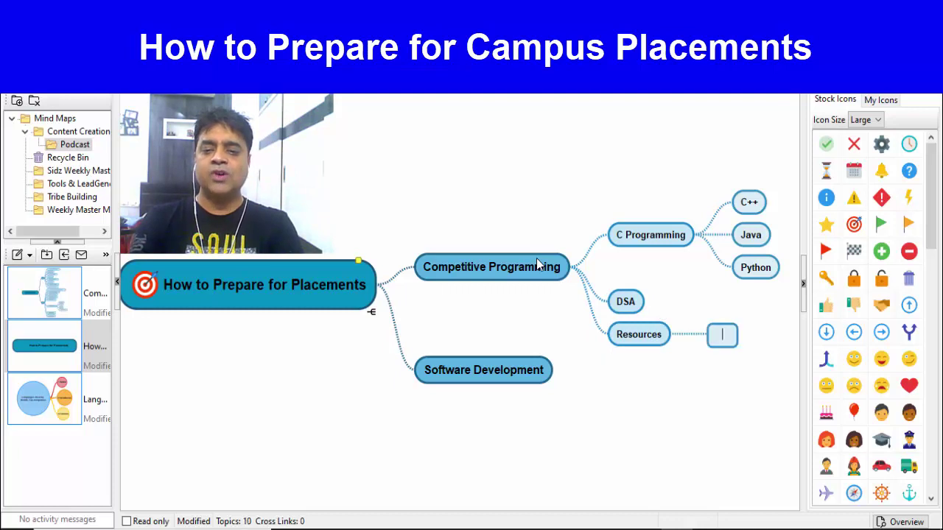
text(Hacker)
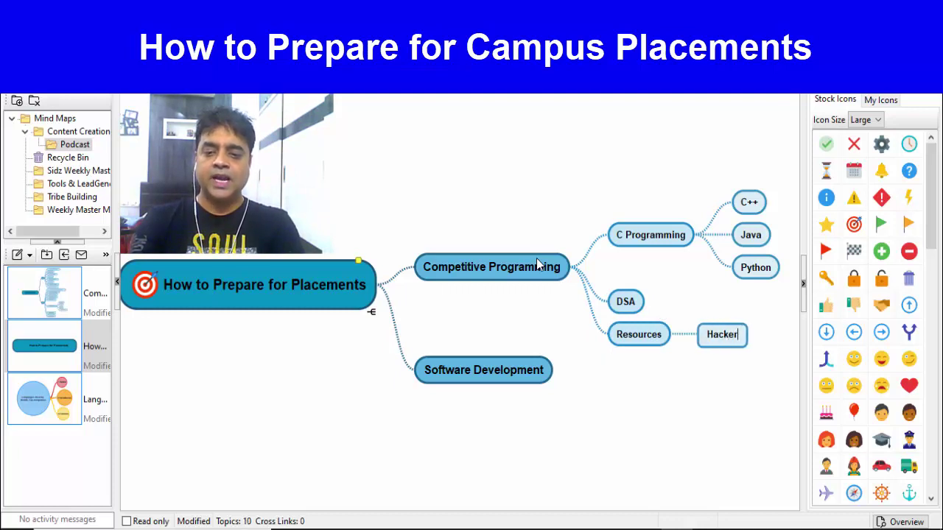
text(rank)
key(Return)
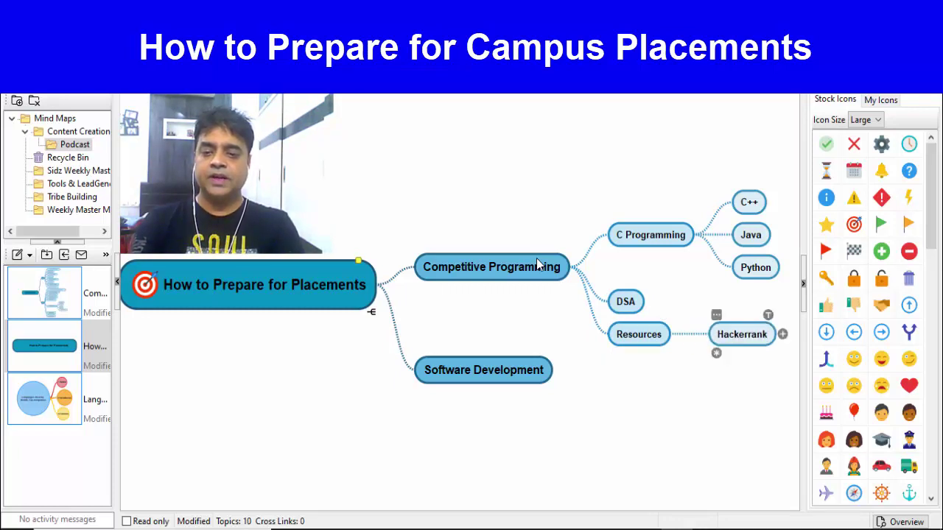
Add hackerearth and Codechef as further children of Resources
key(Return)
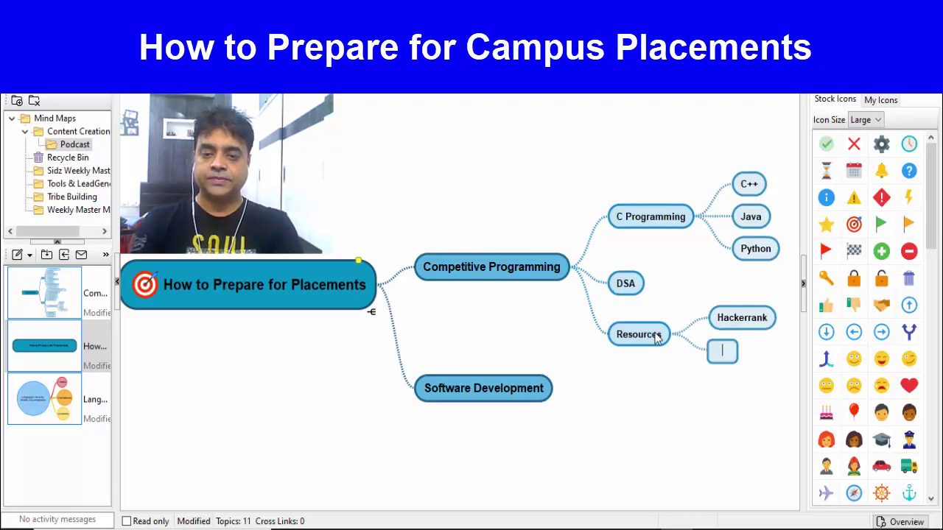
text(hackerearth)
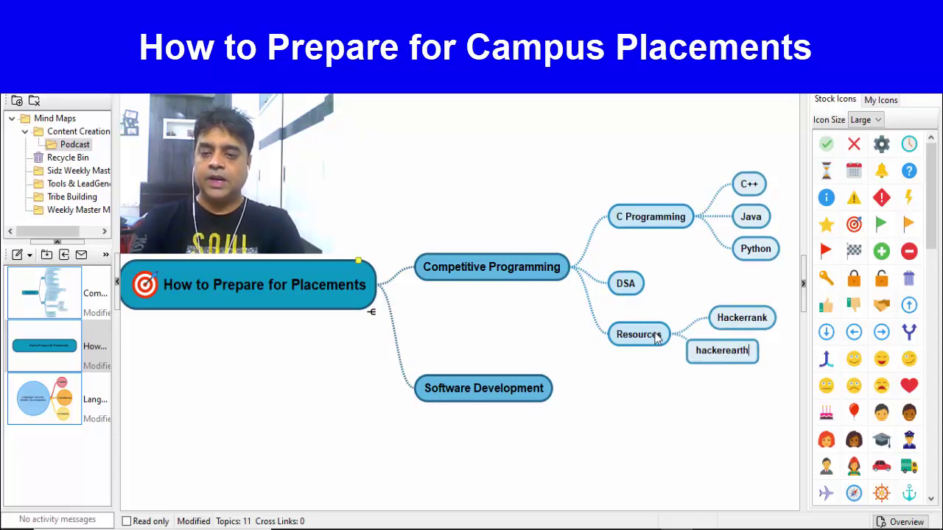
key(Return)
key(Return)
text(Codece)
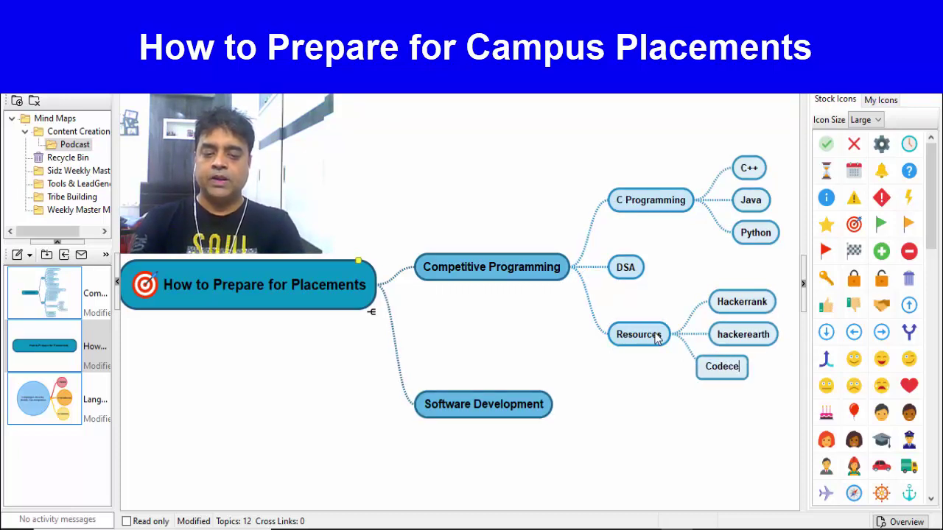
key(BackSpace)
text(hef)
key(Return)
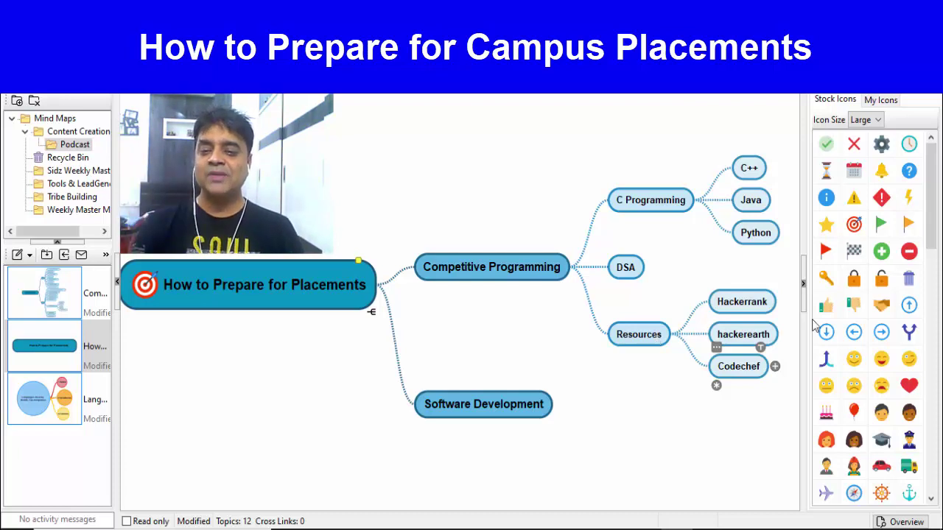
Capitalise the hackerearth topic to Hackerearth
drag(739, 366, 744, 341)
key(F2)
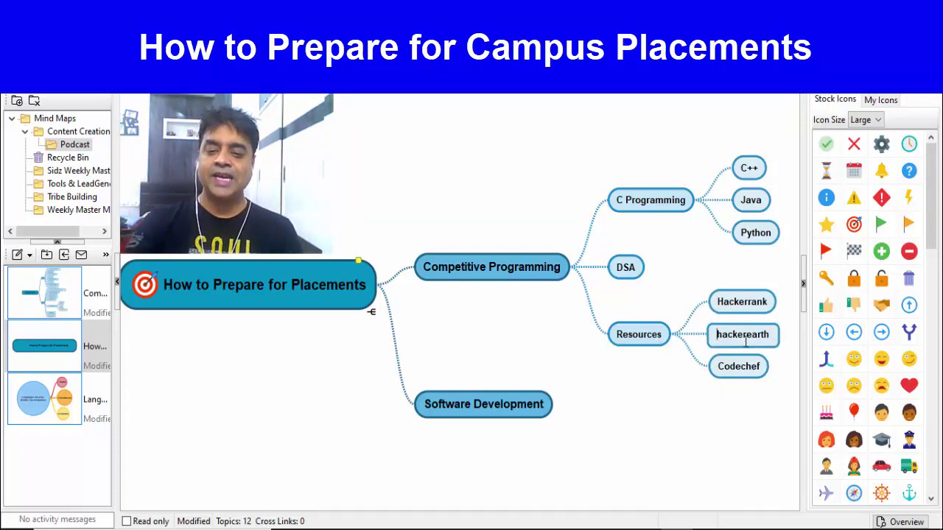
key(Delete)
text(H)
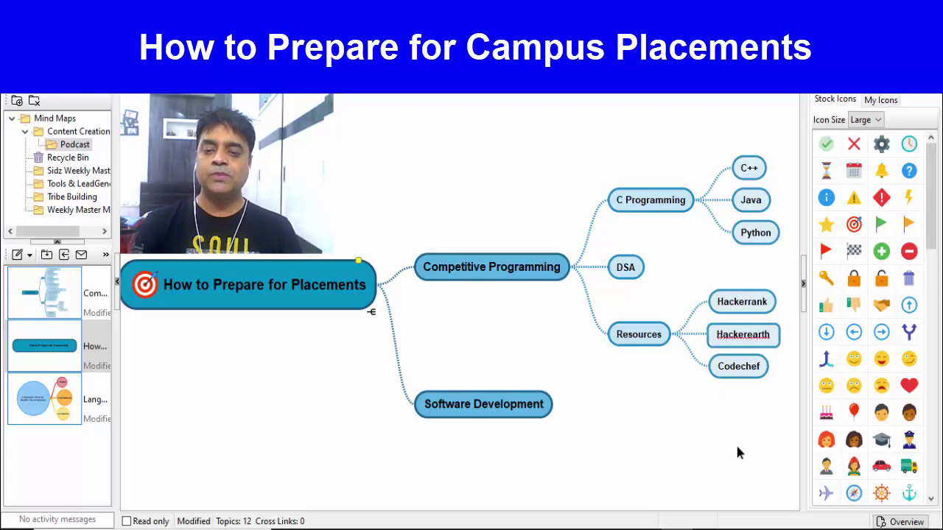
key(Return)
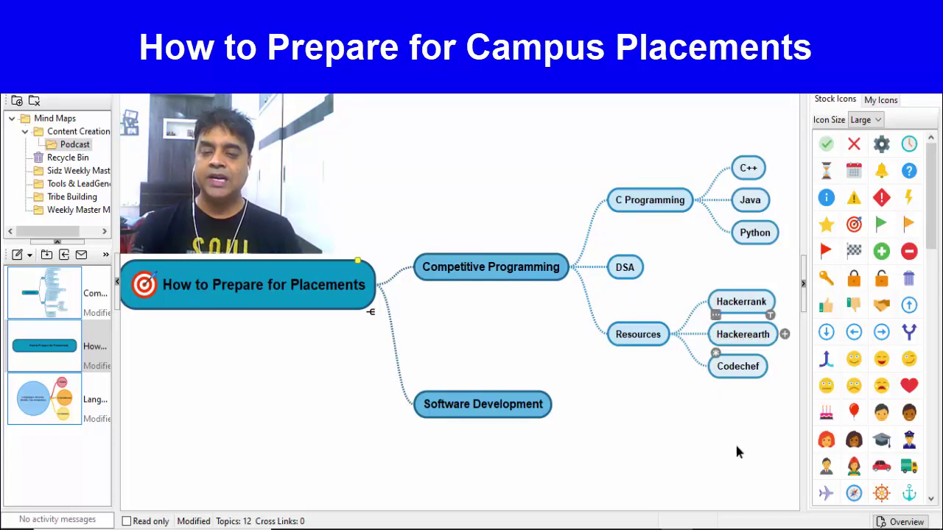